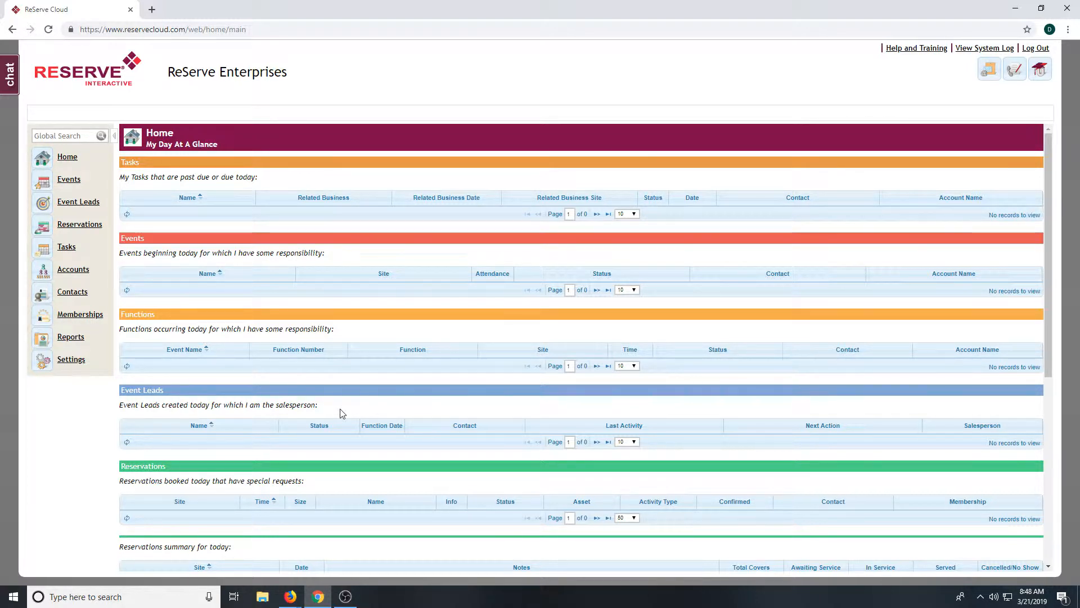
Open the Google Calendar settings management page in the user settings
{"action": "left_click", "coordinate": [43, 363]}
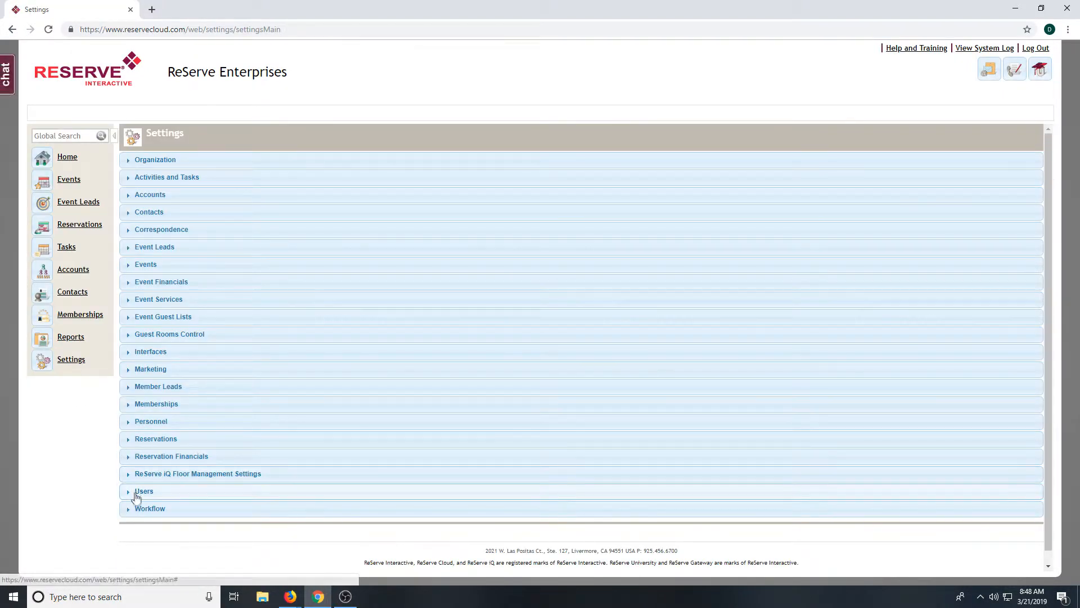
{"action": "left_click", "coordinate": [141, 497]}
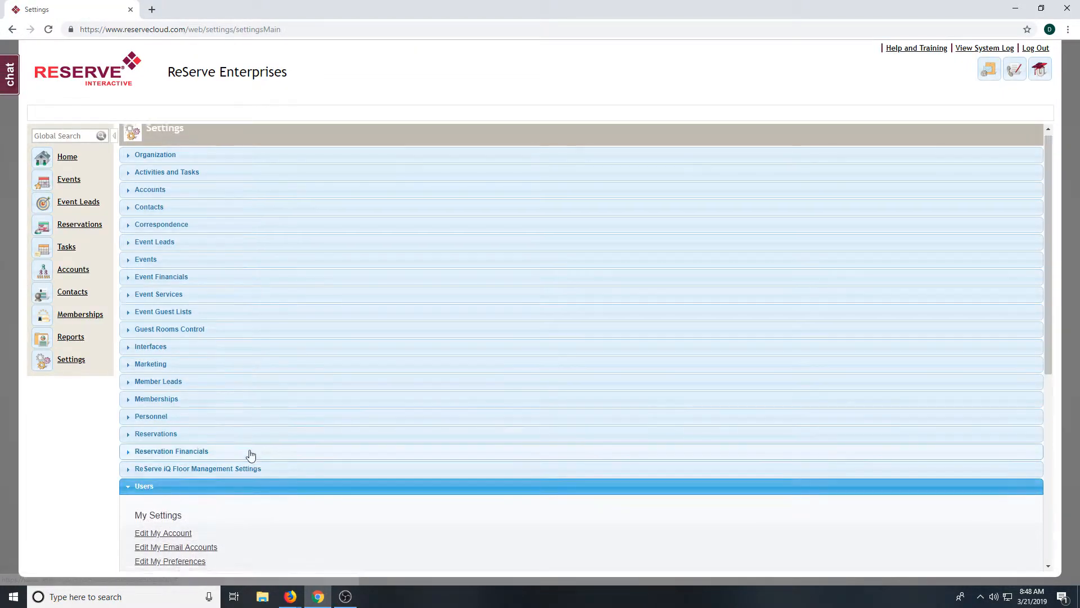
{"action": "scroll", "coordinate": [248, 451], "scroll_direction": "down", "scroll_amount": 4}
{"action": "scroll", "coordinate": [249, 450], "scroll_direction": "down", "scroll_amount": 1}
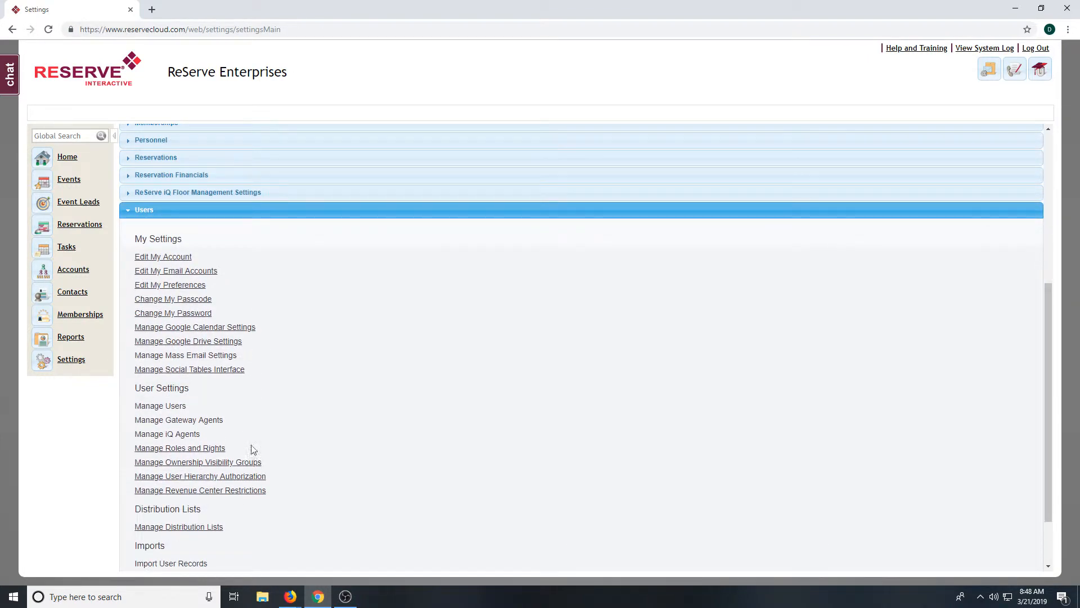
{"action": "left_click", "coordinate": [242, 332]}
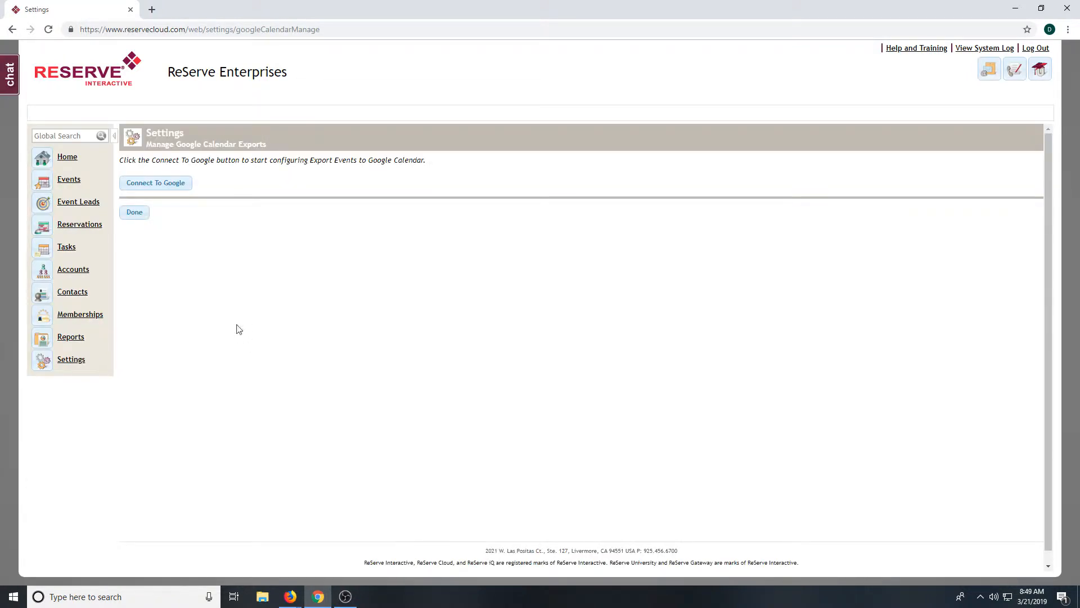
Connect to Google and allow ReServe Cloud to access the account's Drive files and calendars
{"action": "left_click", "coordinate": [176, 186]}
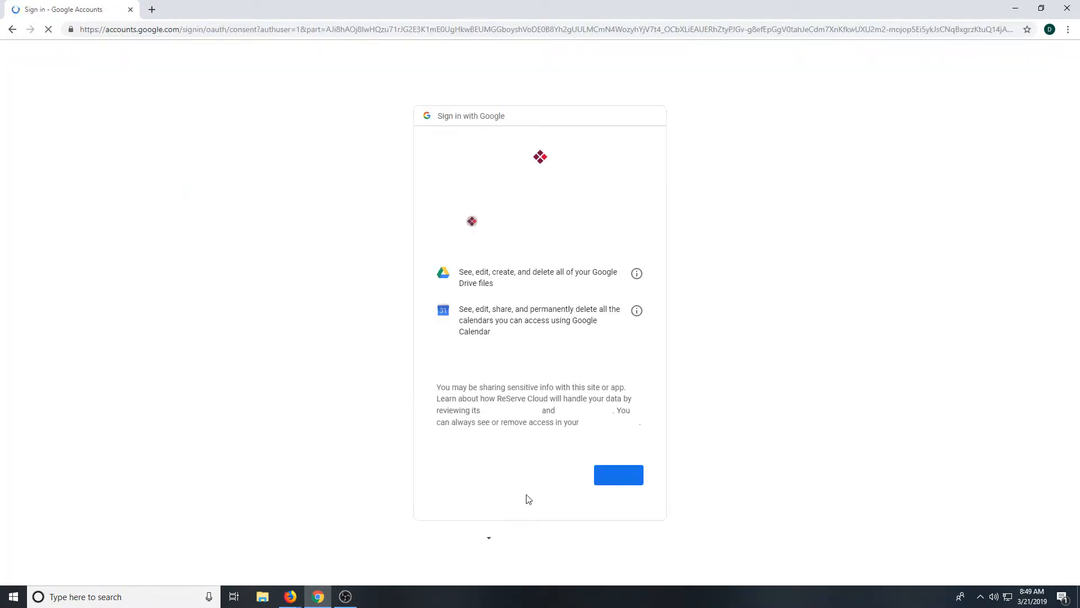
{"action": "key", "text": "alt+Tab"}
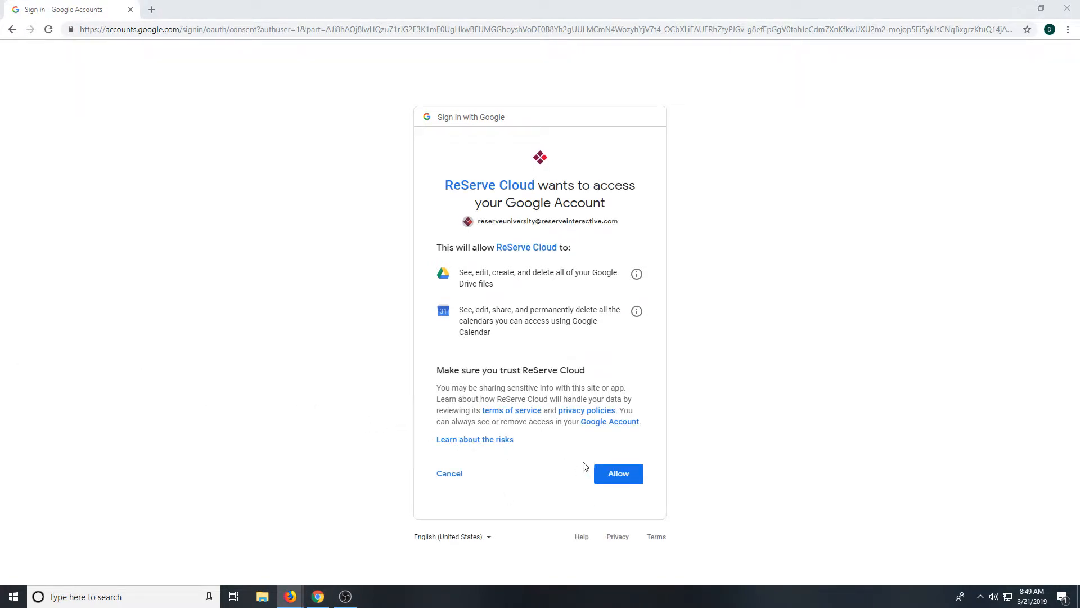
{"action": "left_click", "coordinate": [617, 474]}
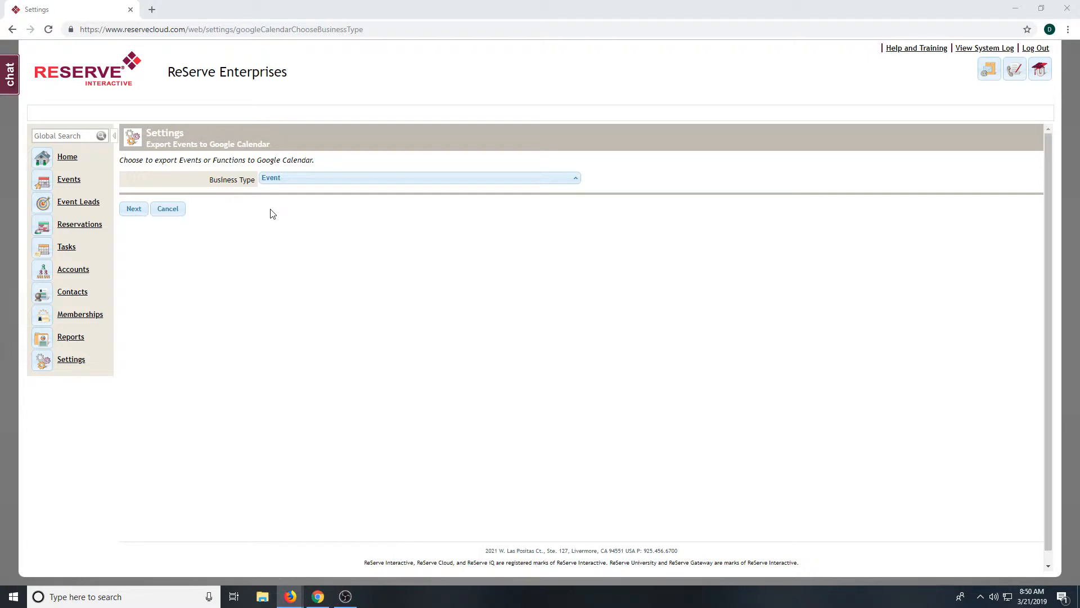
Set the export's business type to Event and continue to the calendar details
{"action": "left_click", "coordinate": [282, 179]}
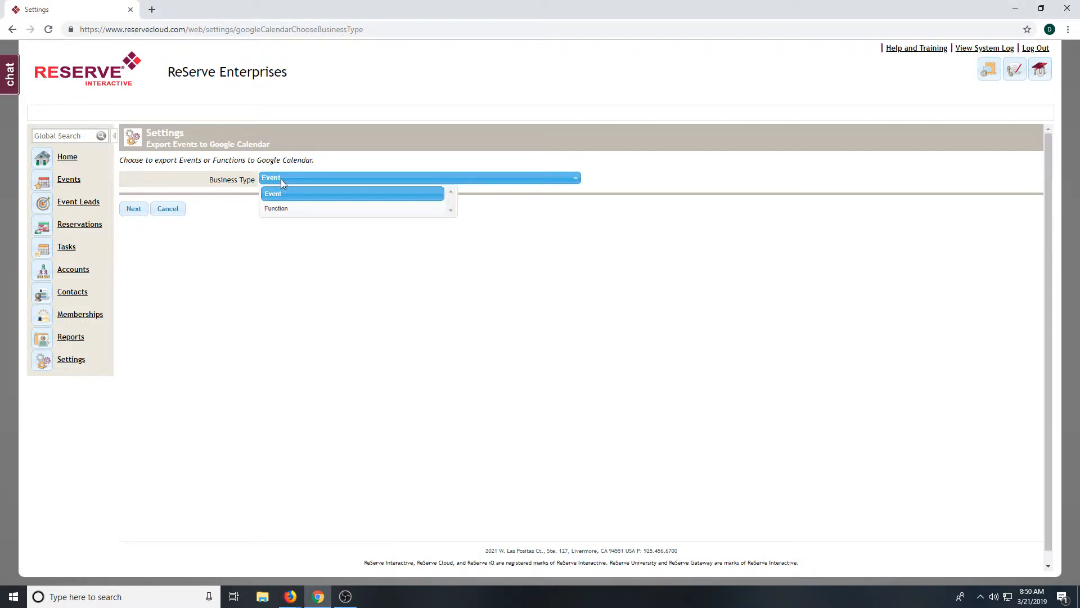
{"action": "left_click", "coordinate": [301, 213]}
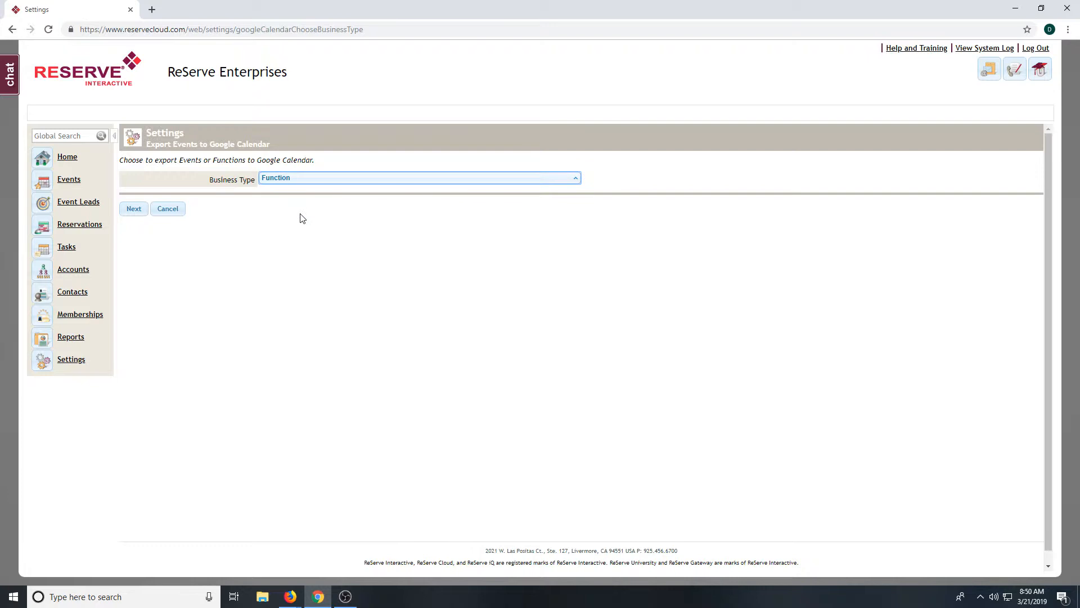
{"action": "left_click", "coordinate": [297, 182]}
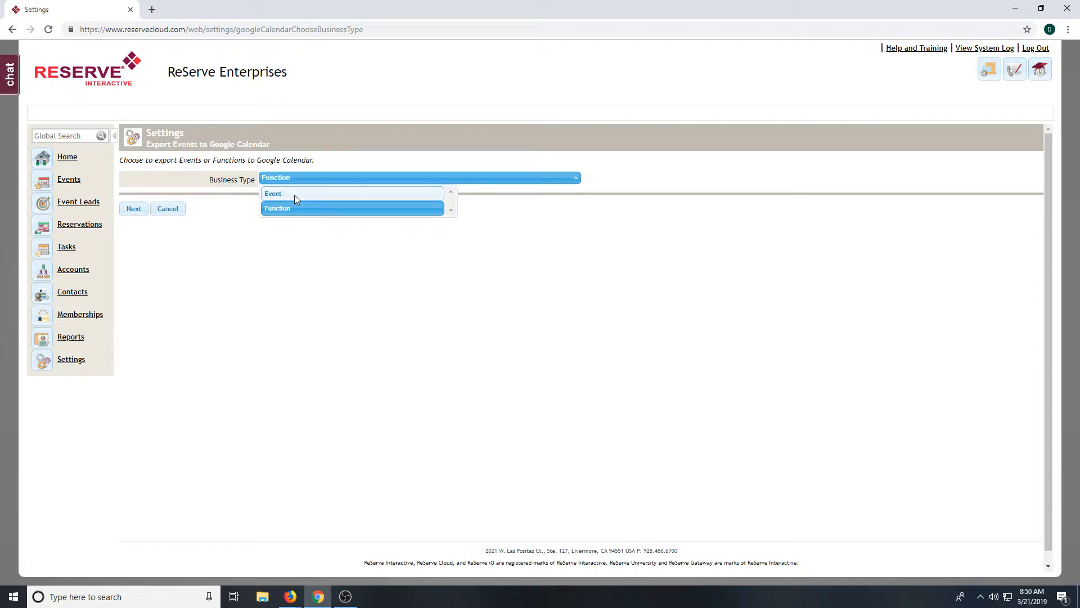
{"action": "left_click", "coordinate": [295, 195]}
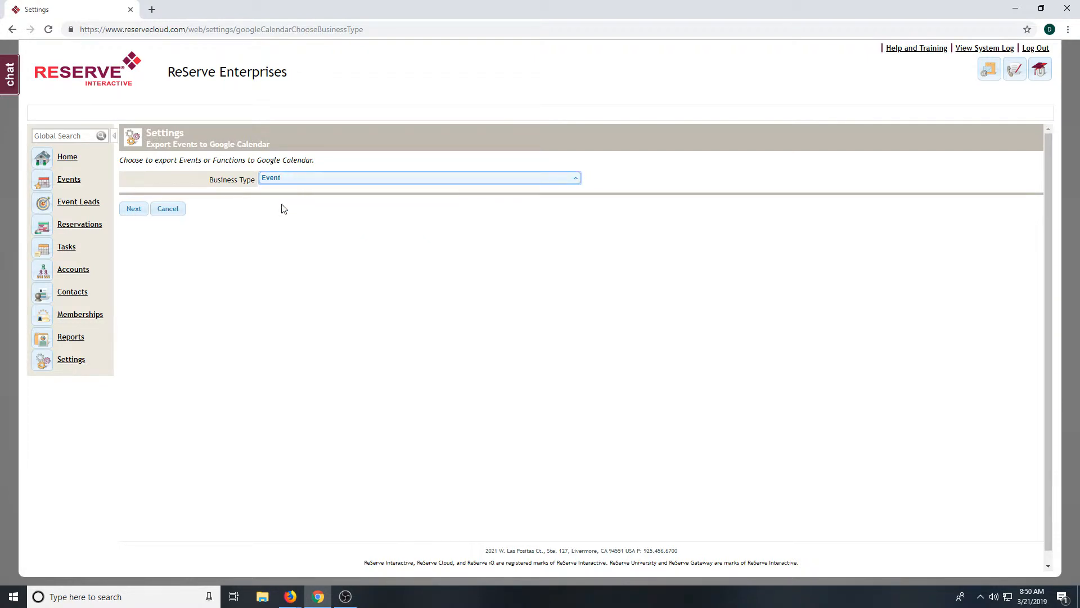
{"action": "left_click", "coordinate": [134, 209]}
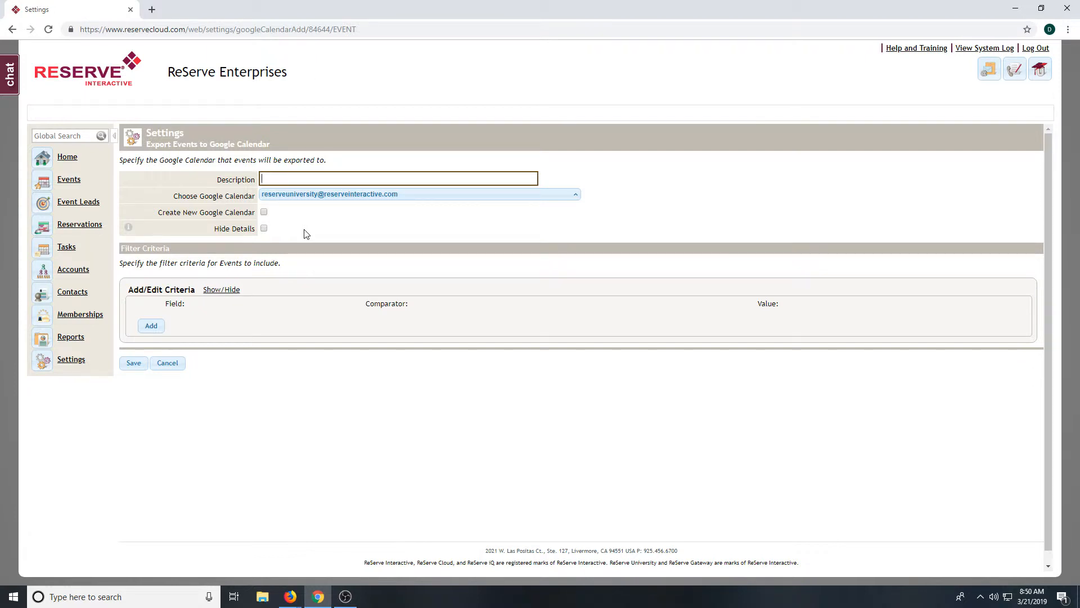
Describe the export as "Test Calendar" and choose New Google Calendar as the existing calendar it exports to
{"action": "type", "text": "Test Calendar"}
{"action": "left_click", "coordinate": [304, 197]}
{"action": "left_click", "coordinate": [304, 198]}
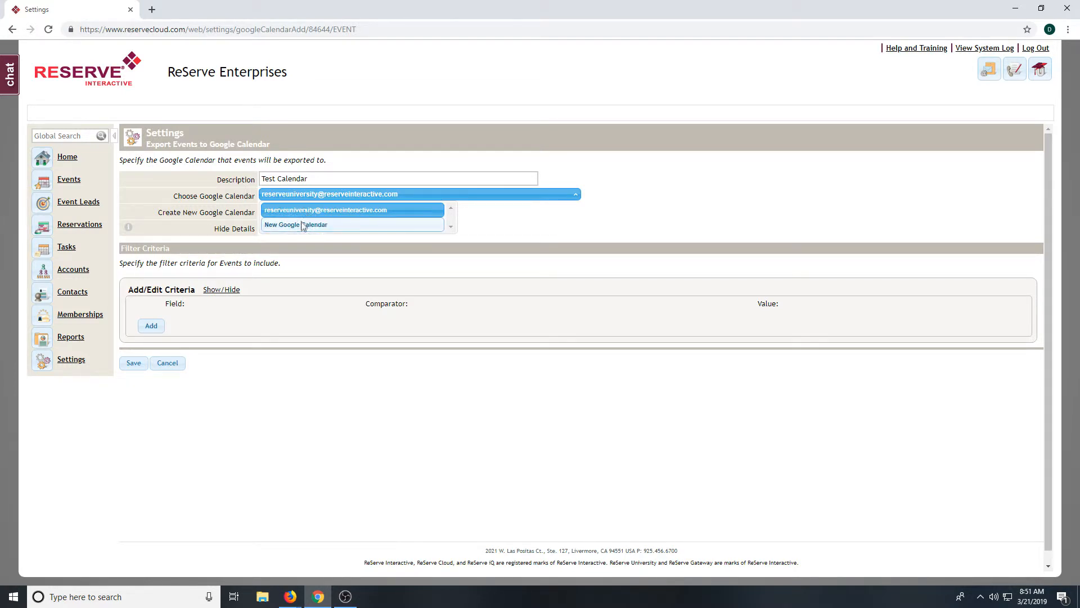
{"action": "left_click", "coordinate": [304, 224]}
{"action": "left_click", "coordinate": [264, 212]}
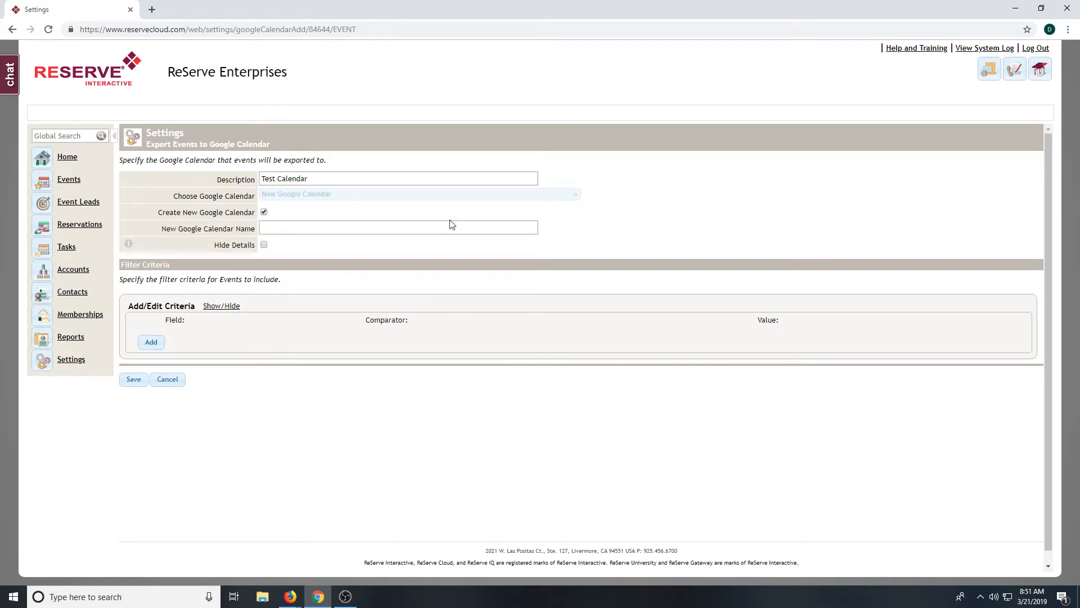
{"action": "left_click", "coordinate": [271, 224]}
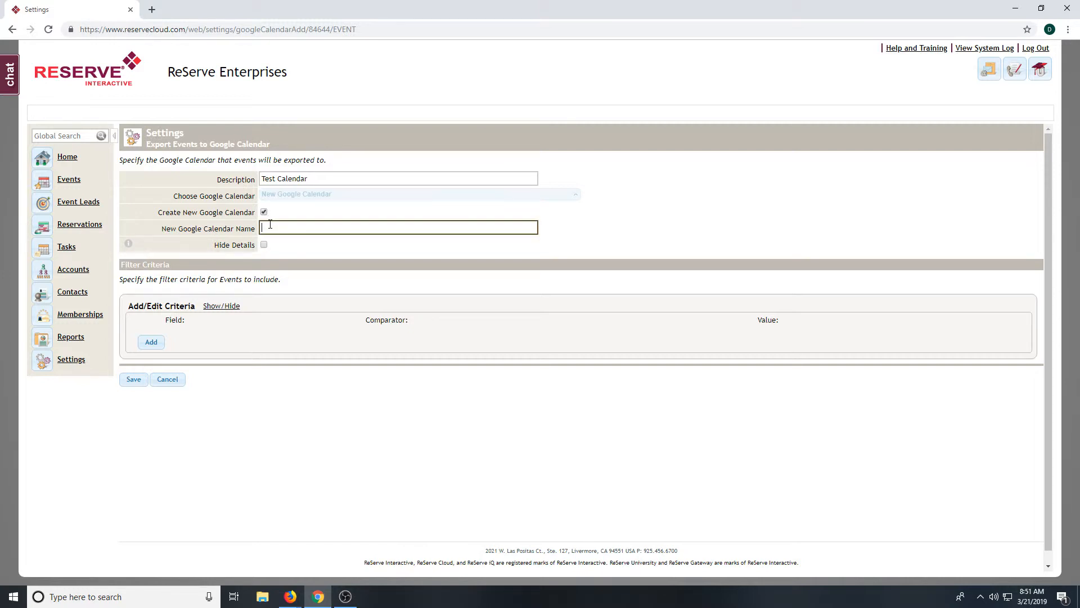
{"action": "type", "text": "Test"}
{"action": "left_click", "coordinate": [264, 212]}
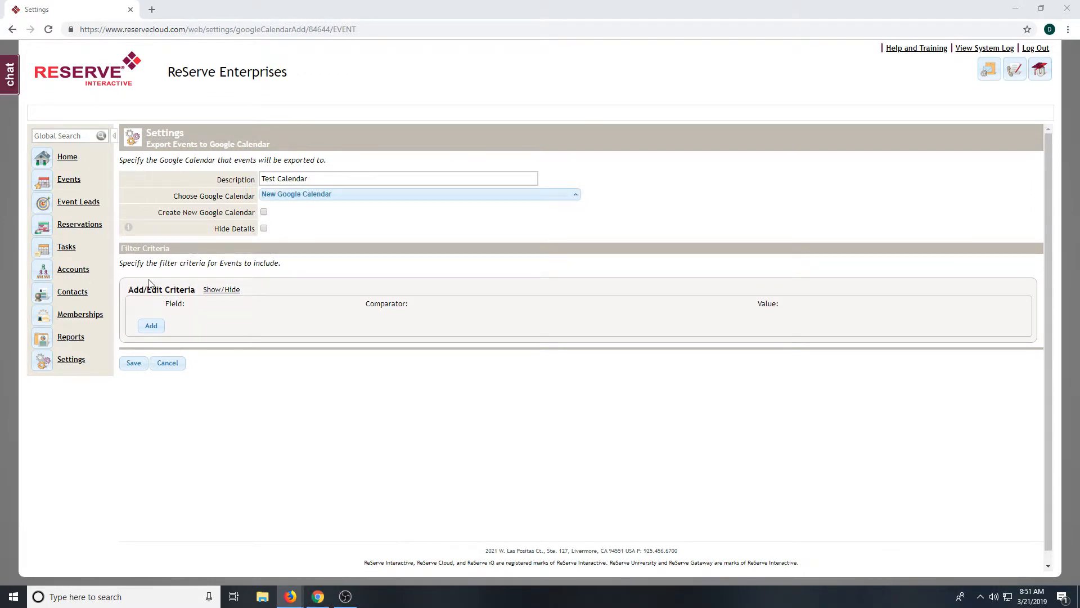
Add a filter criterion with Site equal to ReServe Catering and save the calendar export
{"action": "left_click", "coordinate": [151, 326]}
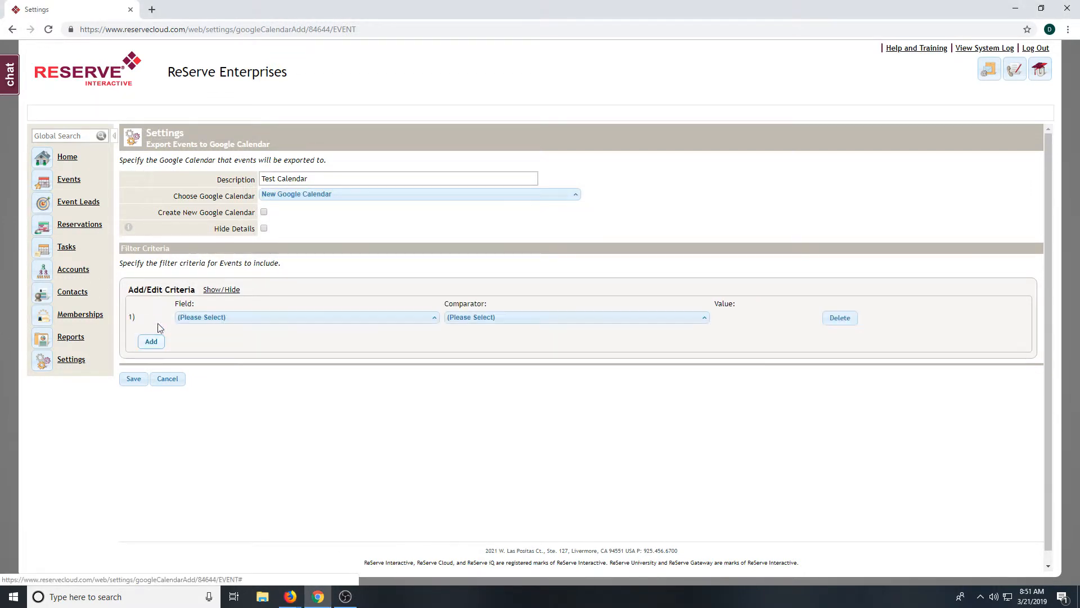
{"action": "left_click", "coordinate": [242, 318]}
{"action": "scroll", "coordinate": [251, 372], "scroll_direction": "down", "scroll_amount": 5}
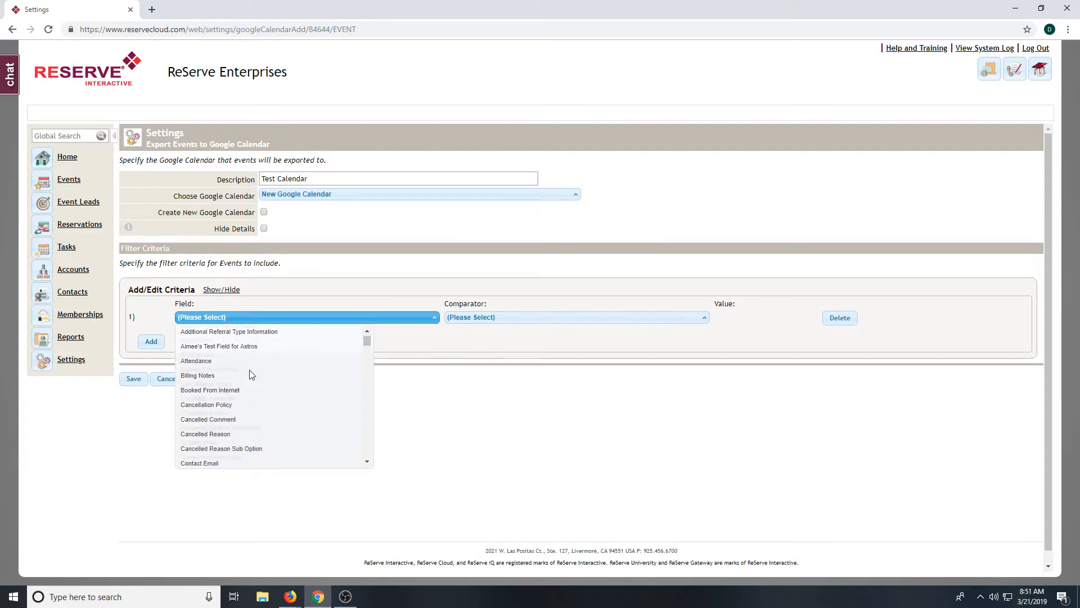
{"action": "scroll", "coordinate": [251, 374], "scroll_direction": "down", "scroll_amount": 10}
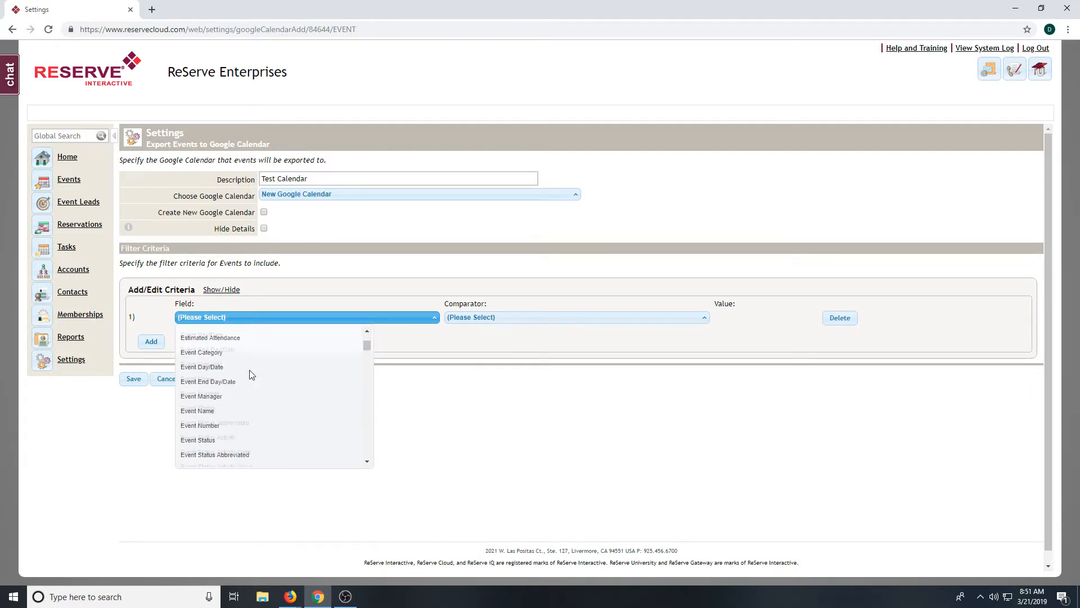
{"action": "scroll", "coordinate": [252, 374], "scroll_direction": "down", "scroll_amount": 15}
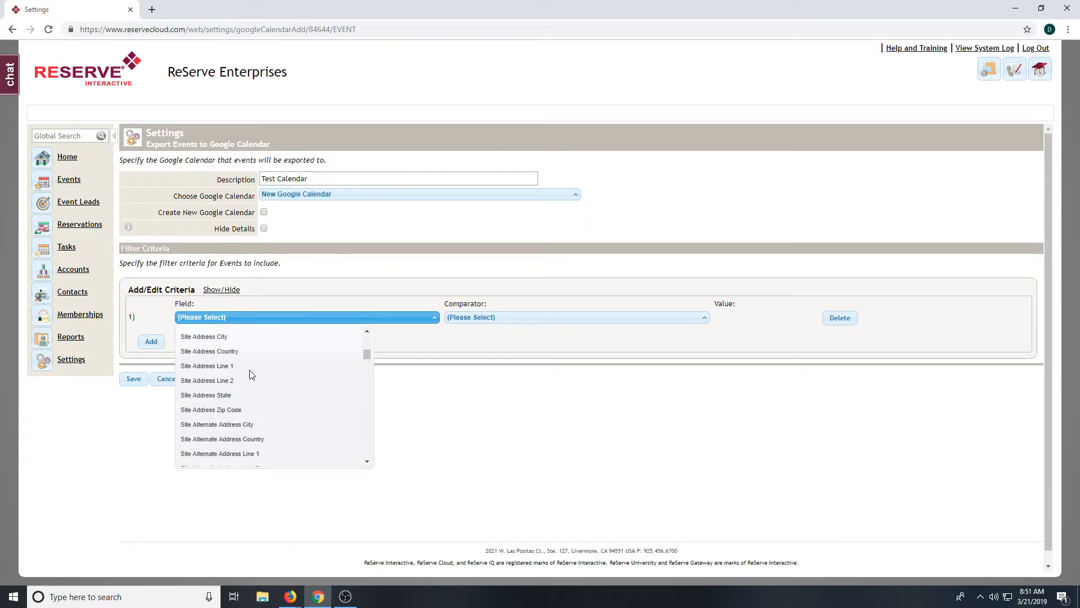
{"action": "left_click", "coordinate": [248, 374]}
{"action": "left_click", "coordinate": [605, 315]}
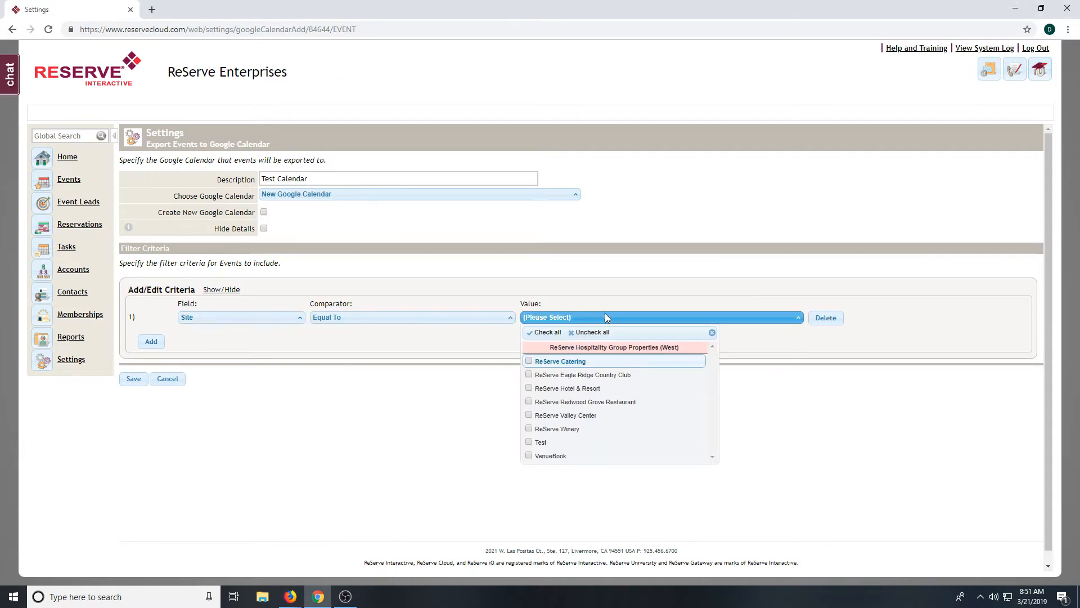
{"action": "left_click", "coordinate": [601, 364]}
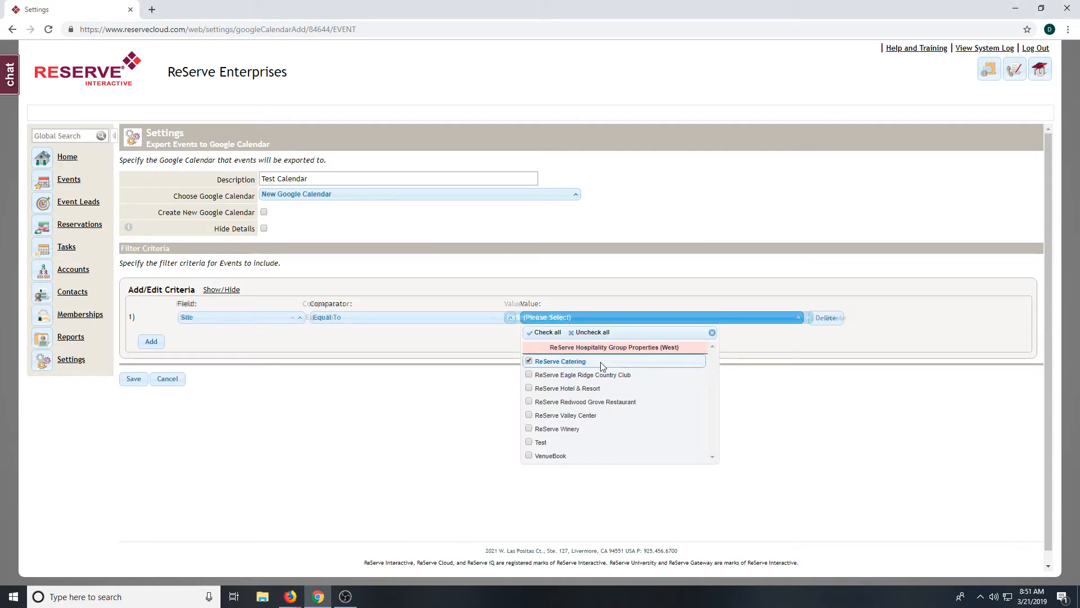
{"action": "left_click", "coordinate": [438, 392]}
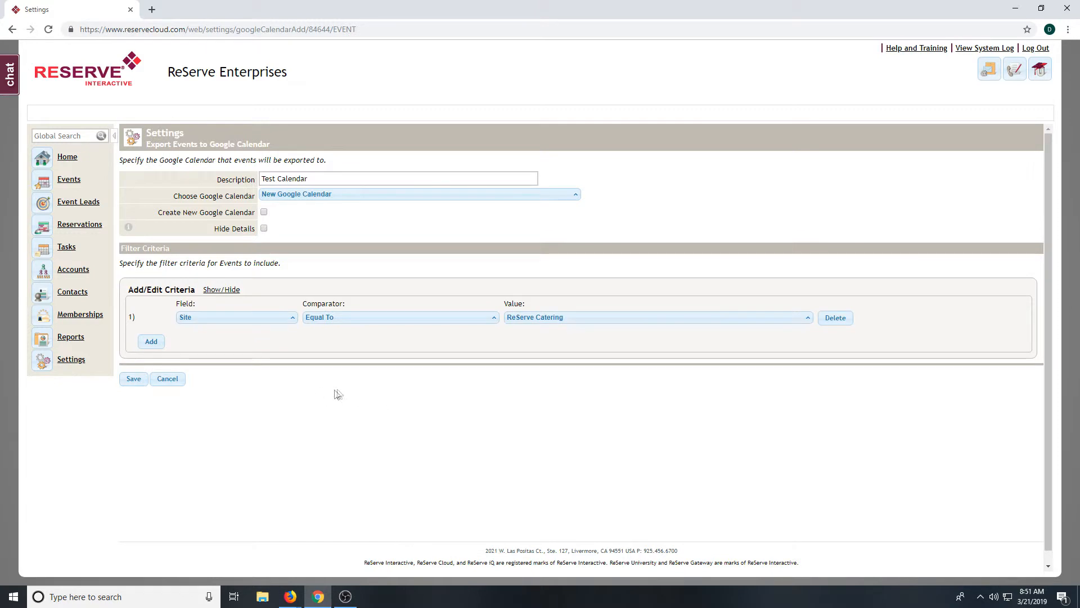
{"action": "key", "text": "alt+Tab"}
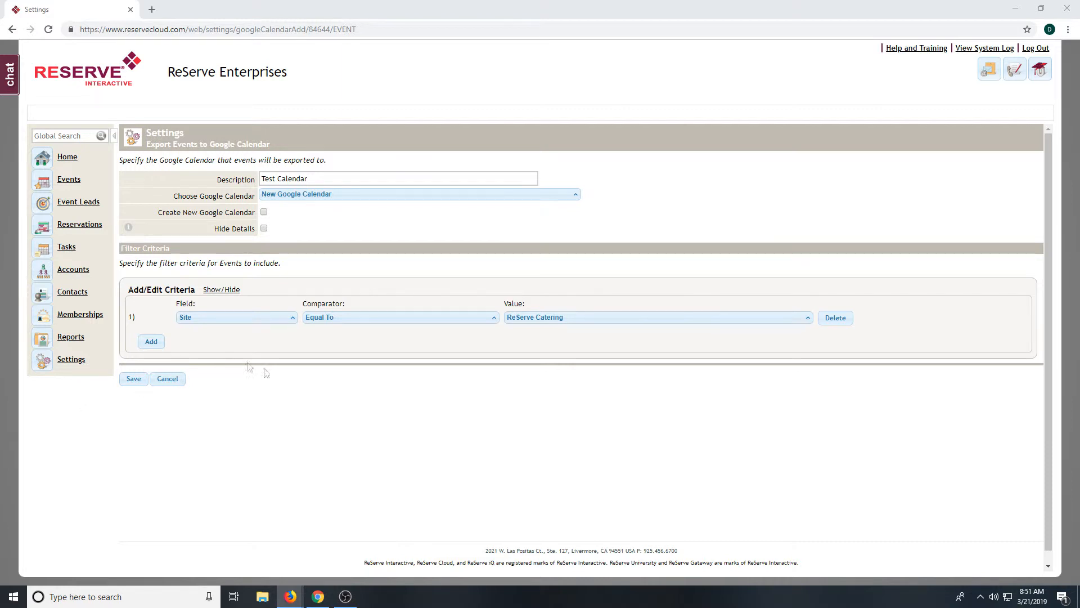
{"action": "left_click", "coordinate": [134, 379]}
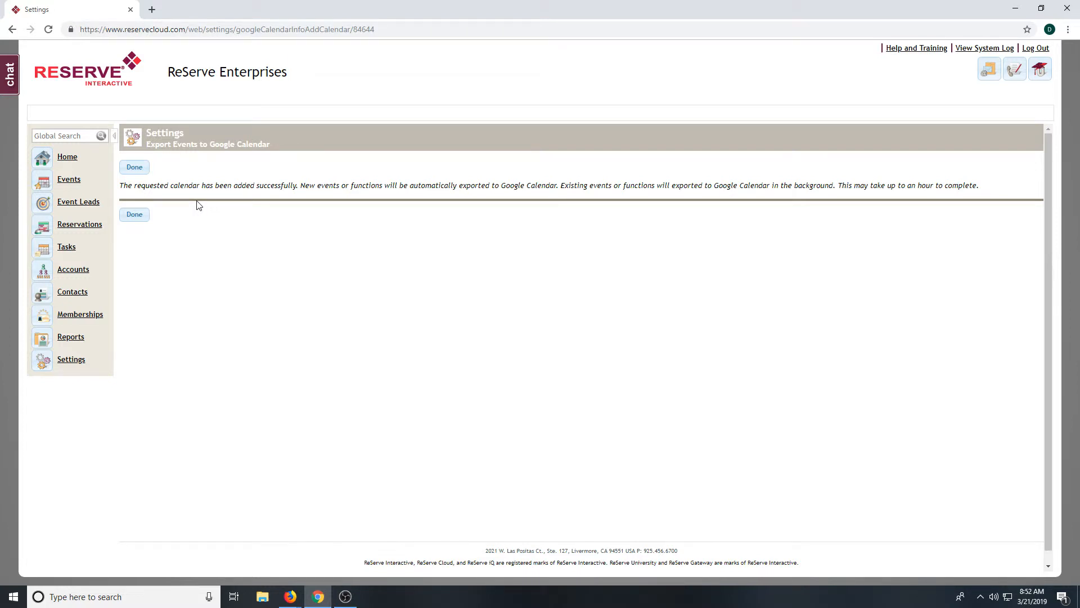
Return to the home page and check the calendar export's status in the Background Activities section
{"action": "left_click", "coordinate": [44, 164]}
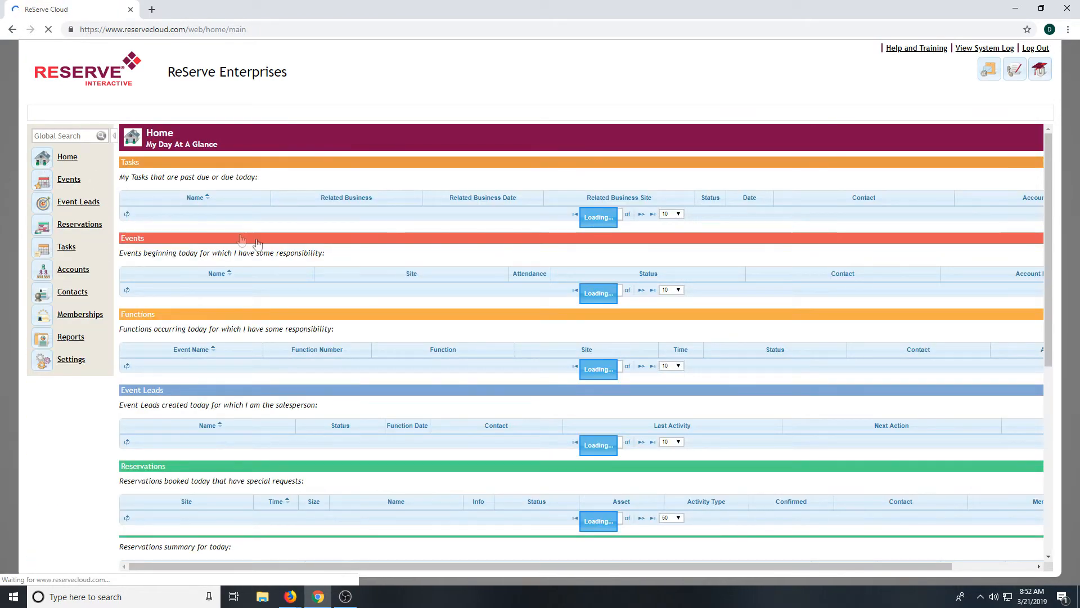
{"action": "scroll", "coordinate": [277, 249], "scroll_direction": "down", "scroll_amount": 7}
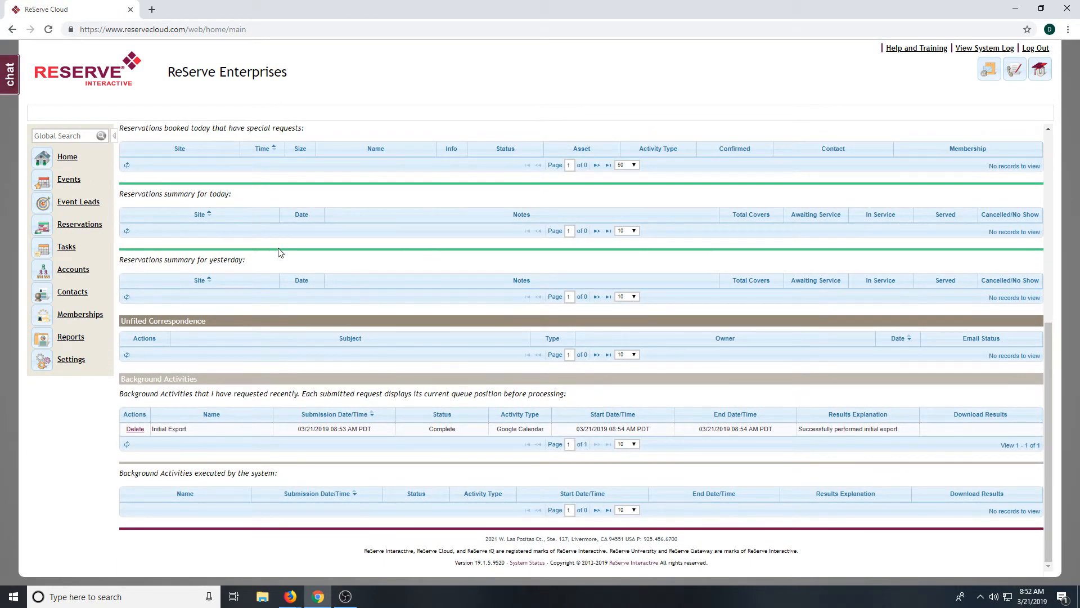